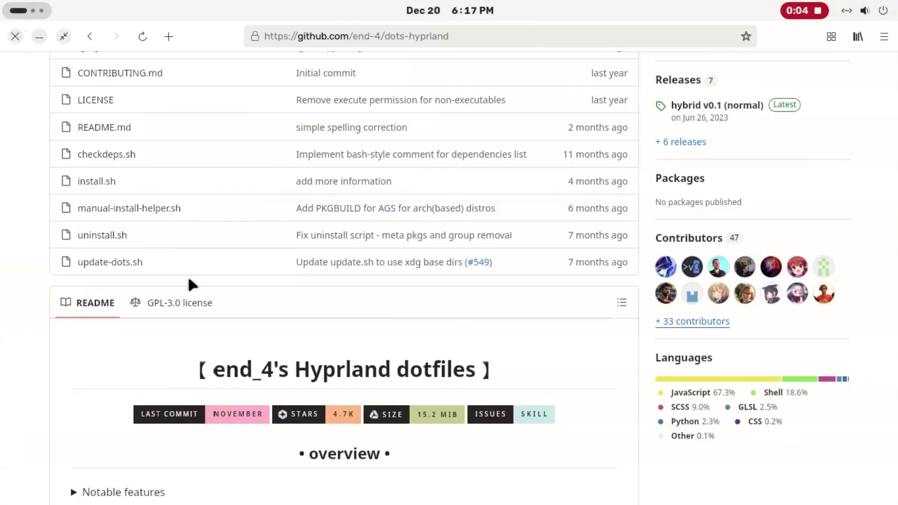
{"action": "scroll", "coordinate": [231, 337], "scroll_direction": "down", "scroll_amount": 4}
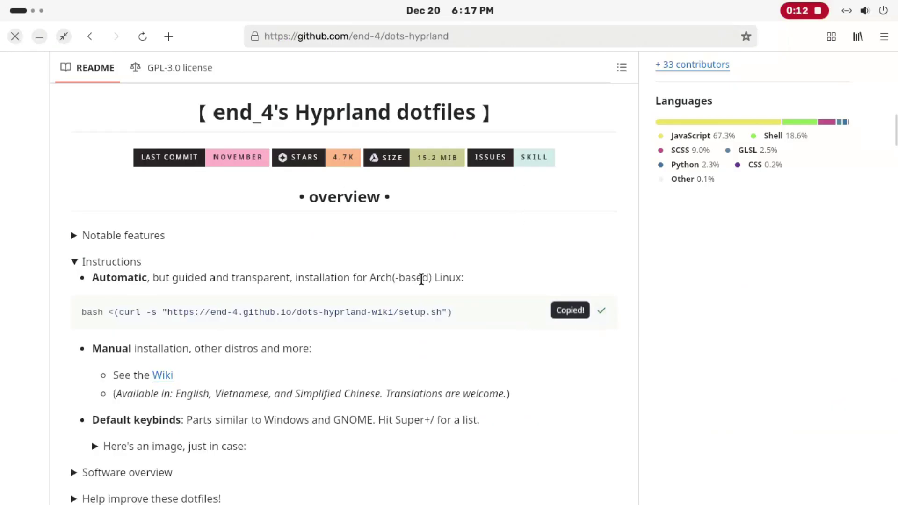
- Launch Console and run the dots-hyprland installer, backing up configs and skipping per-command confirmation
{"action": "key", "text": "super"}
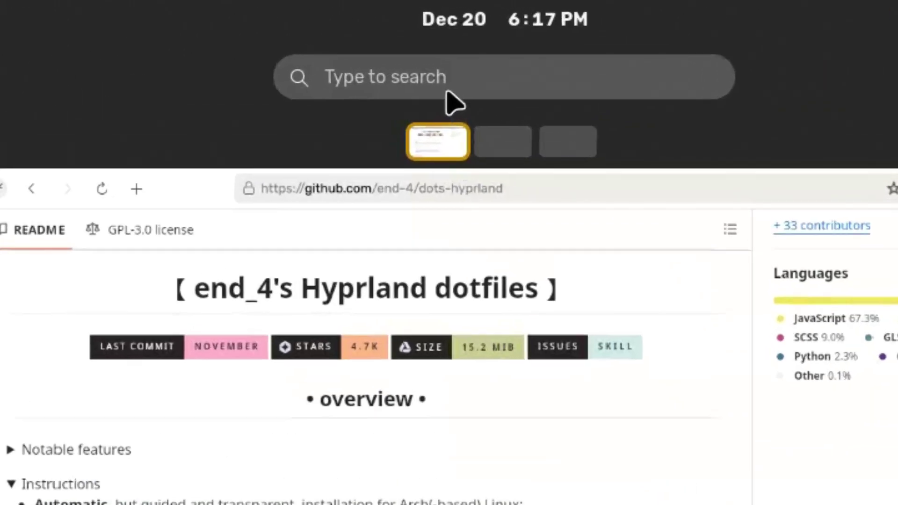
{"action": "type", "text": "ter"}
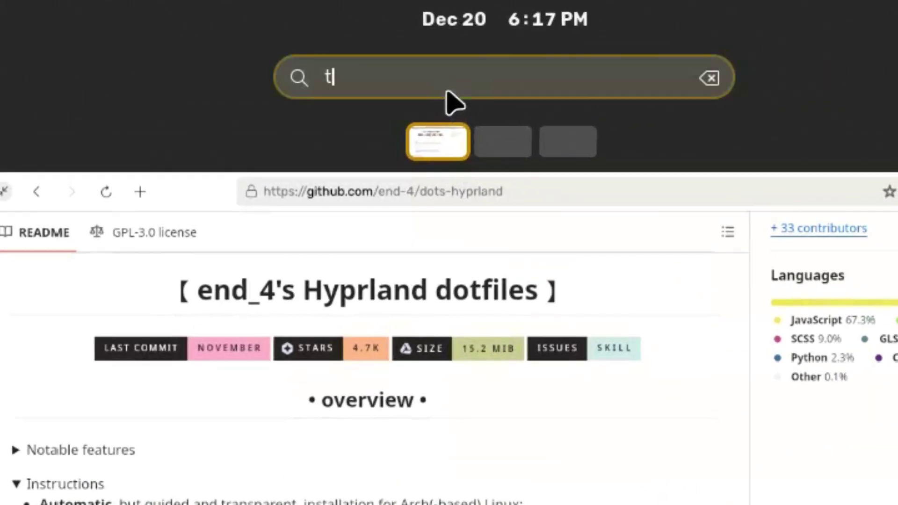
{"action": "type", "text": "mina"}
{"action": "key", "text": "Return"}
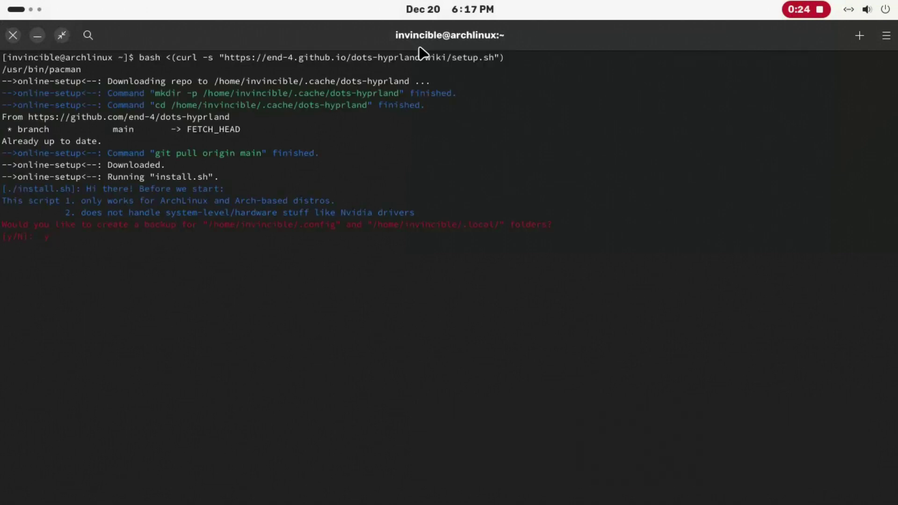
{"action": "key", "text": "Return"}
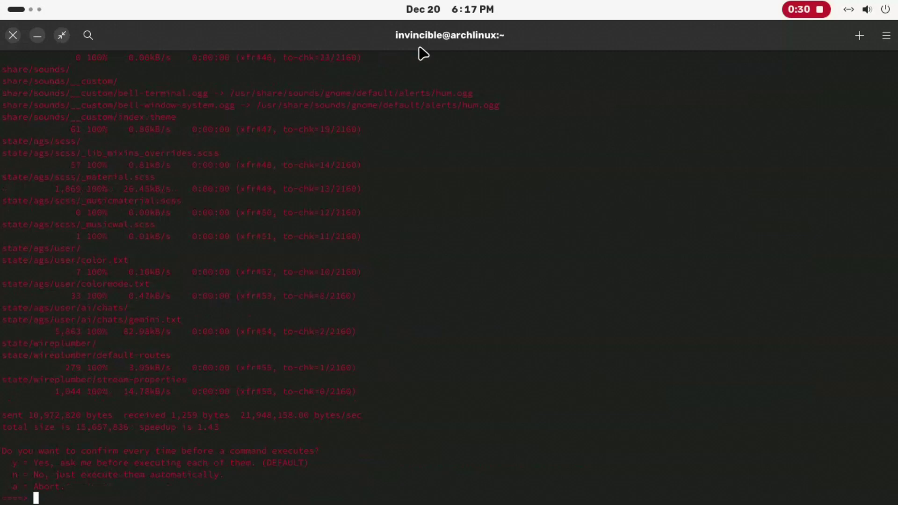
{"action": "type", "text": "n"}
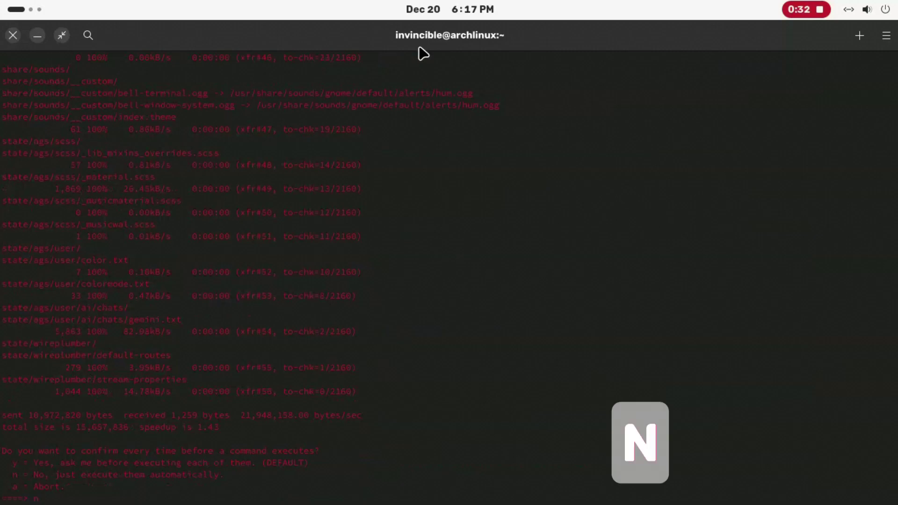
{"action": "key", "text": "Return"}
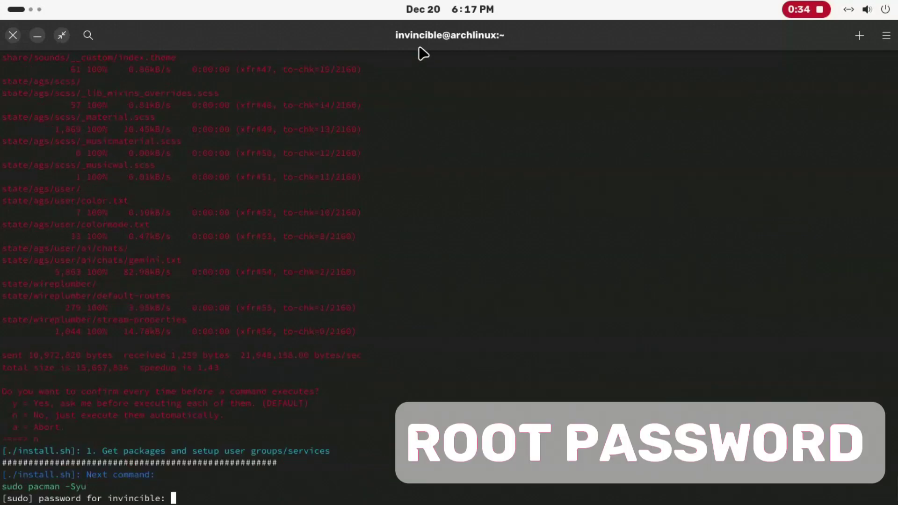
{"action": "key", "text": "Return"}
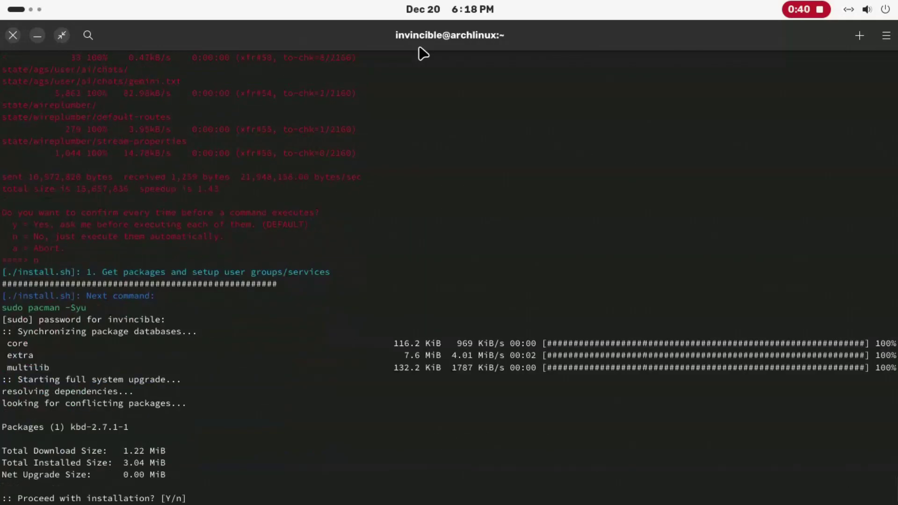
{"action": "type", "text": "y"}
{"action": "key", "text": "Return"}
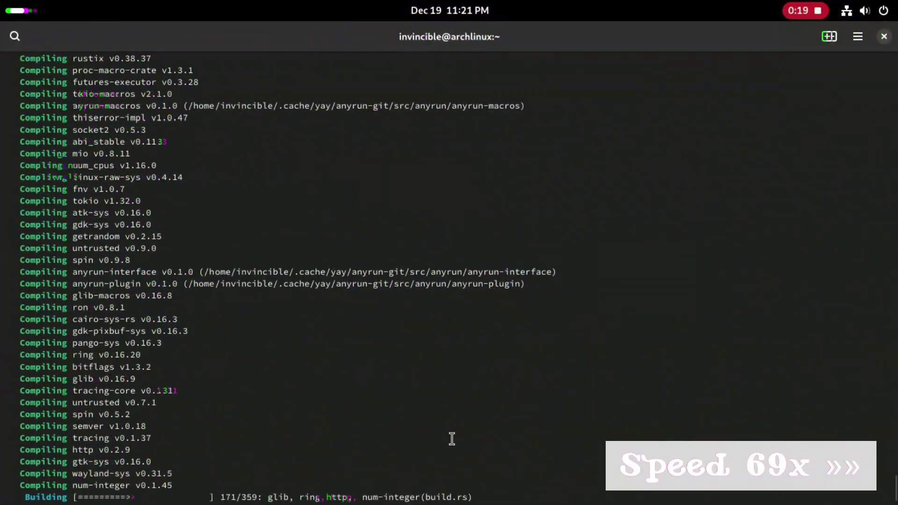
{"action": "type", "text": "i"}
- Ignore the build error so the dots-hyprland installation continues to completion
{"action": "key", "text": "Return"}
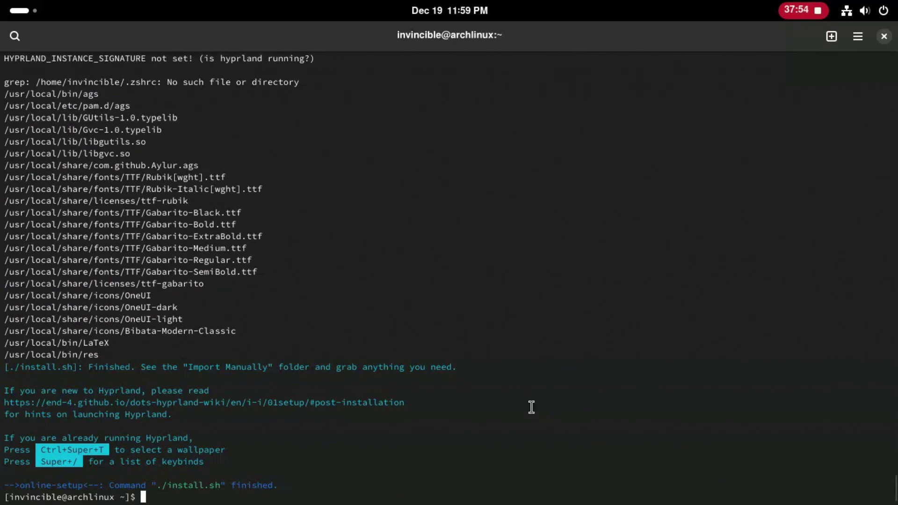
{"action": "type", "text": "xit"}
- Close the terminal, log out of GNOME, and select the user account to sign in
{"action": "key", "text": "Return"}
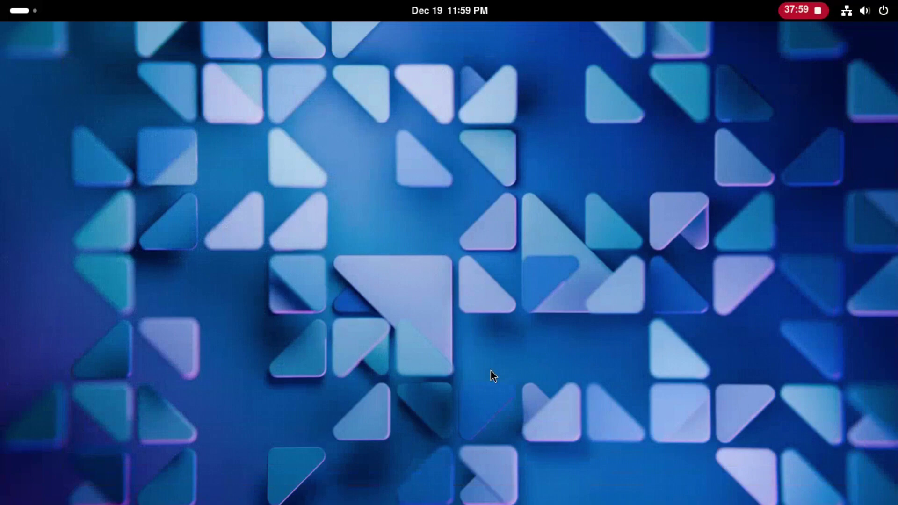
{"action": "left_click", "coordinate": [883, 11]}
{"action": "left_click", "coordinate": [870, 50]}
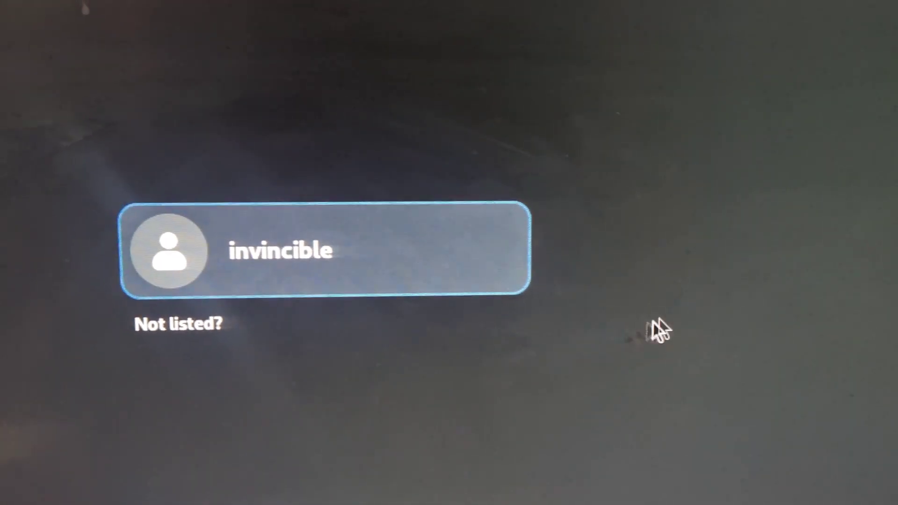
{"action": "left_click", "coordinate": [408, 274]}
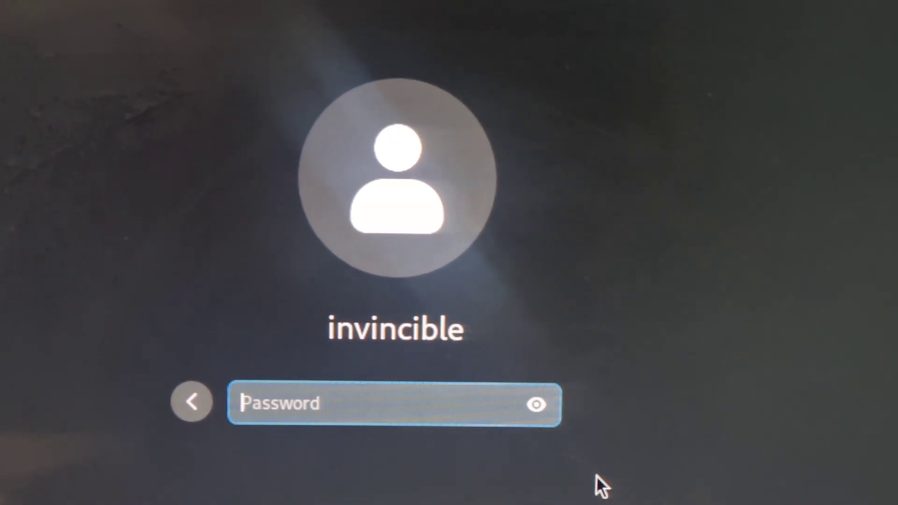
{"action": "type", "text": "••"}
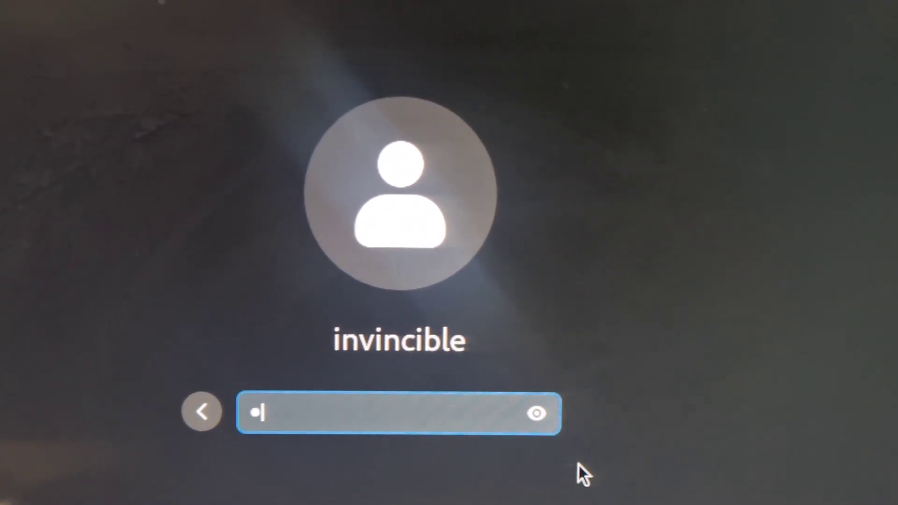
{"action": "type", "text": "•••"}
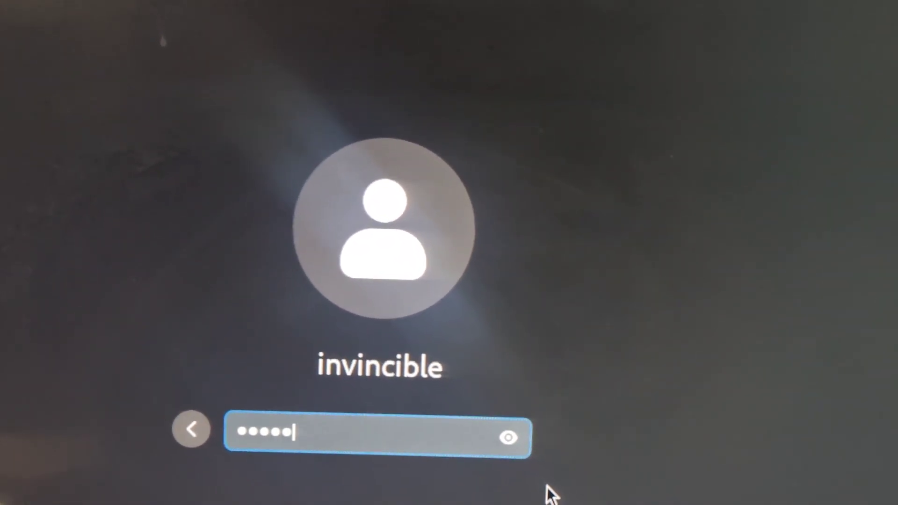
{"action": "type", "text": "••"}
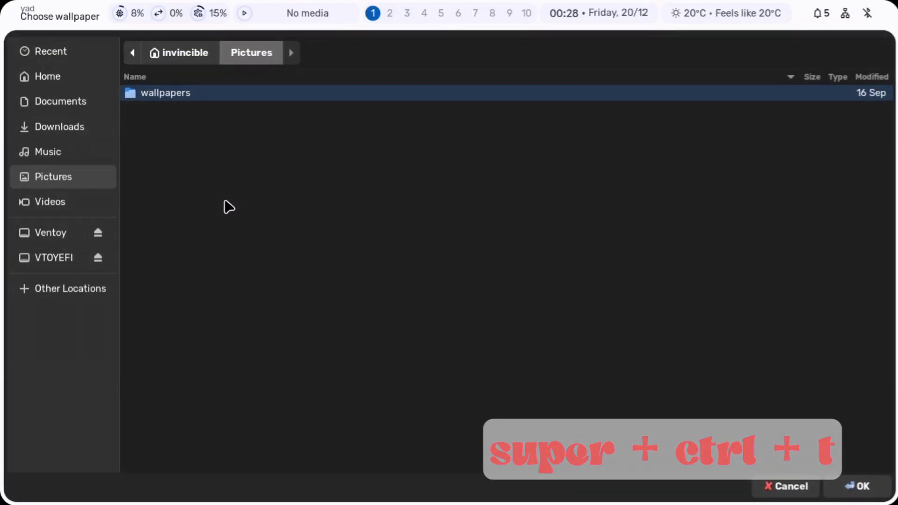
- Preview images in the wallpapers folder and apply Fantasy-Hongkong.png as the wallpaper
{"action": "double_click", "coordinate": [177, 93]}
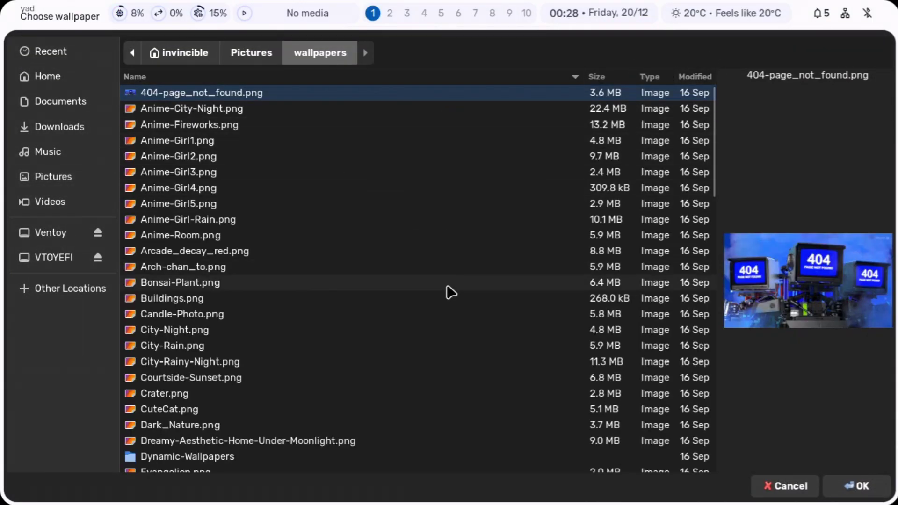
{"action": "scroll", "coordinate": [451, 290], "scroll_direction": "down", "scroll_amount": 3}
{"action": "left_click", "coordinate": [272, 301]}
{"action": "left_click", "coordinate": [266, 271]}
{"action": "left_click", "coordinate": [257, 349]}
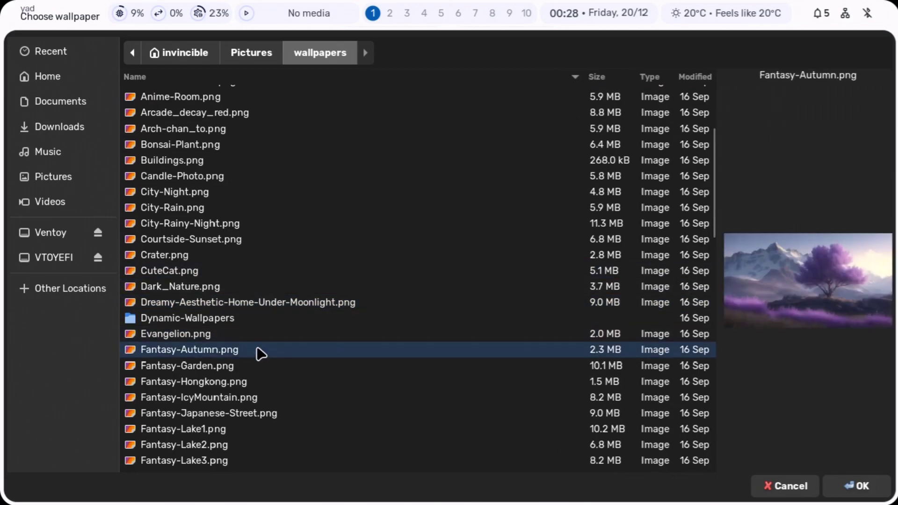
{"action": "left_click", "coordinate": [281, 365]}
{"action": "left_click", "coordinate": [359, 399]}
{"action": "left_click", "coordinate": [505, 414]}
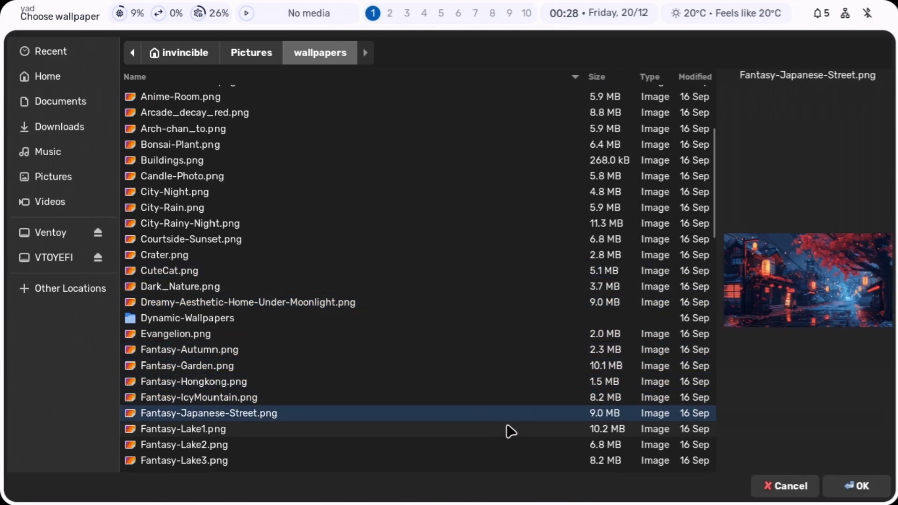
{"action": "left_click", "coordinate": [413, 397]}
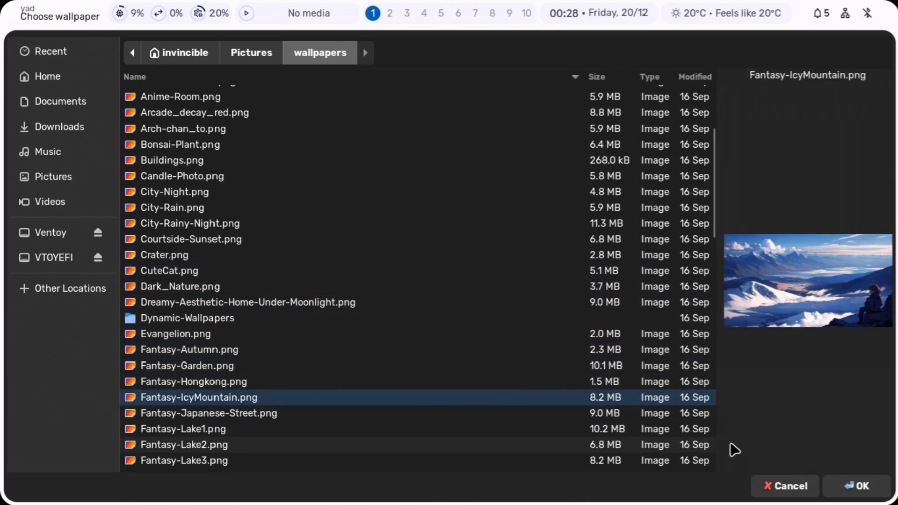
{"action": "left_click", "coordinate": [400, 381]}
{"action": "left_click", "coordinate": [858, 485]}
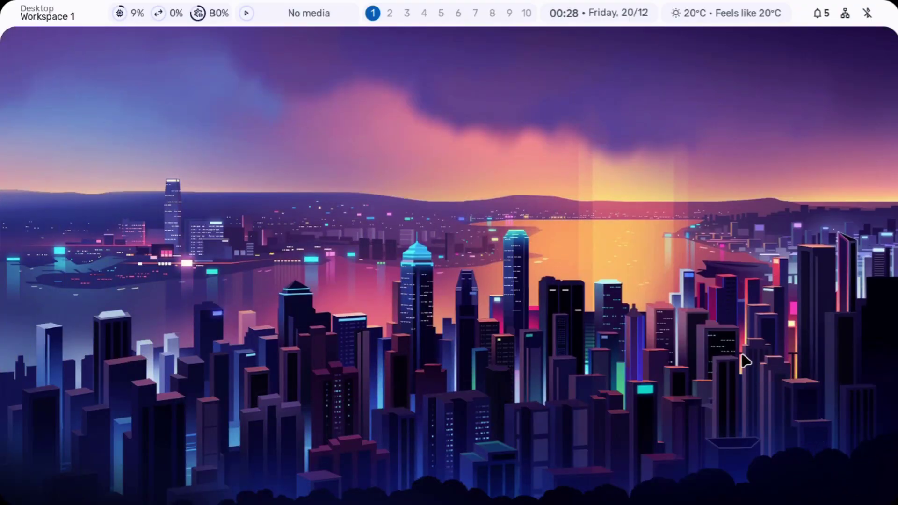
- Expand the colour scheme options, set the torii-gate wallpaper, and toggle the notifications sidebar
{"action": "left_click", "coordinate": [553, 104]}
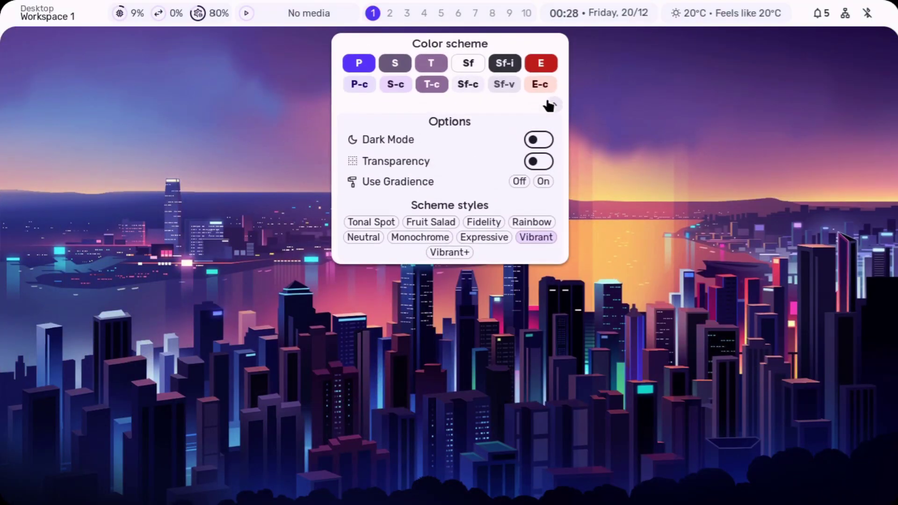
{"action": "key", "text": "super+period"}
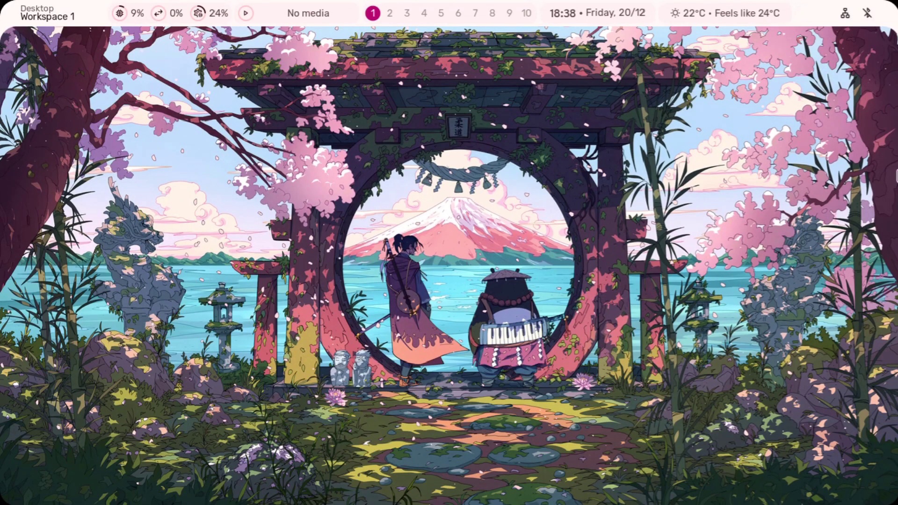
{"action": "left_click", "coordinate": [881, 7]}
{"action": "left_click", "coordinate": [491, 153]}
{"action": "key", "text": "super"}
{"action": "type", "text": "chrome"}
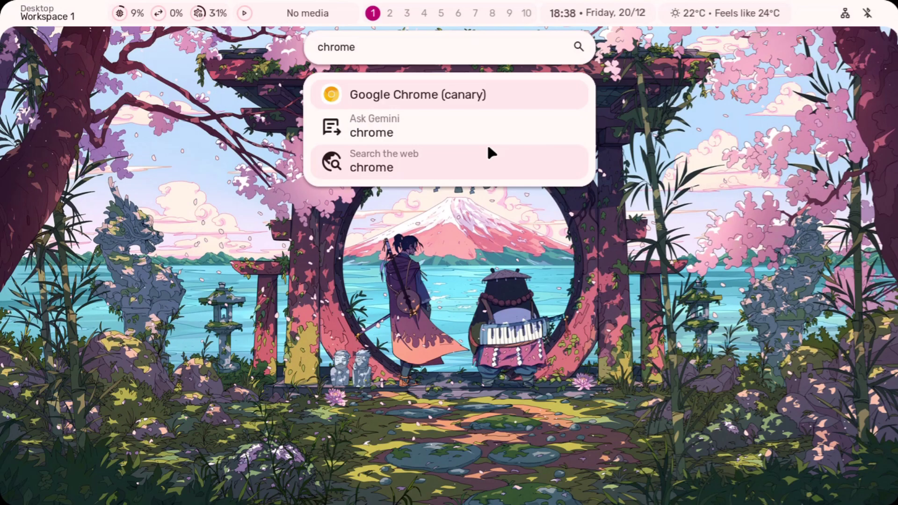
- Launch Google Chrome and search for 'google ai studio'
{"action": "key", "text": "Return"}
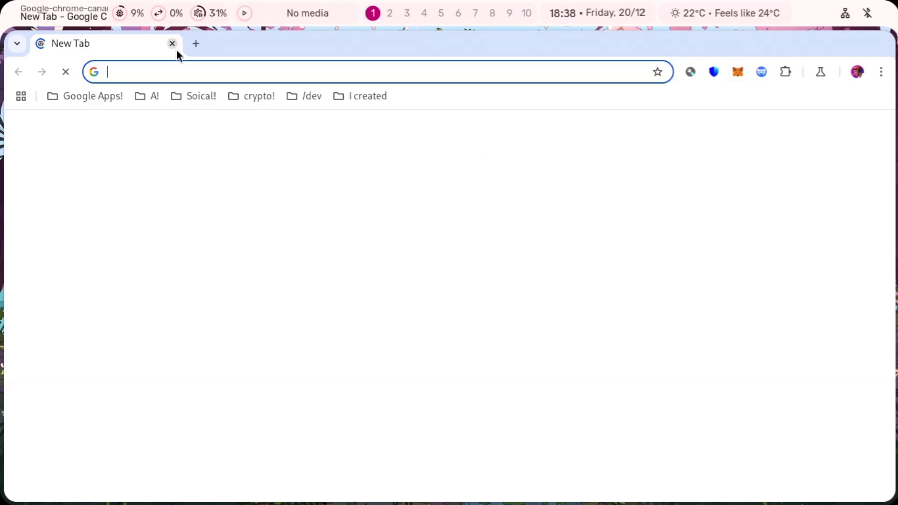
{"action": "type", "text": "goog"}
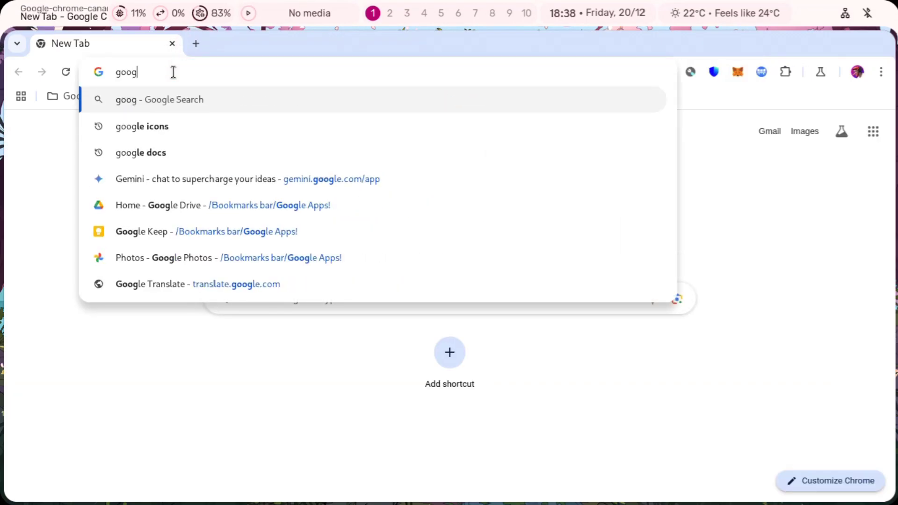
{"action": "type", "text": "le ai studio"}
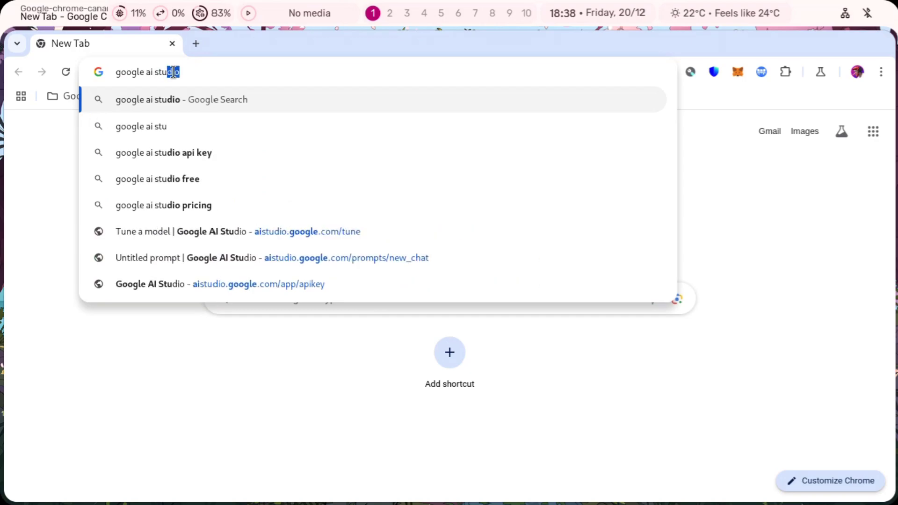
{"action": "key", "text": "Return"}
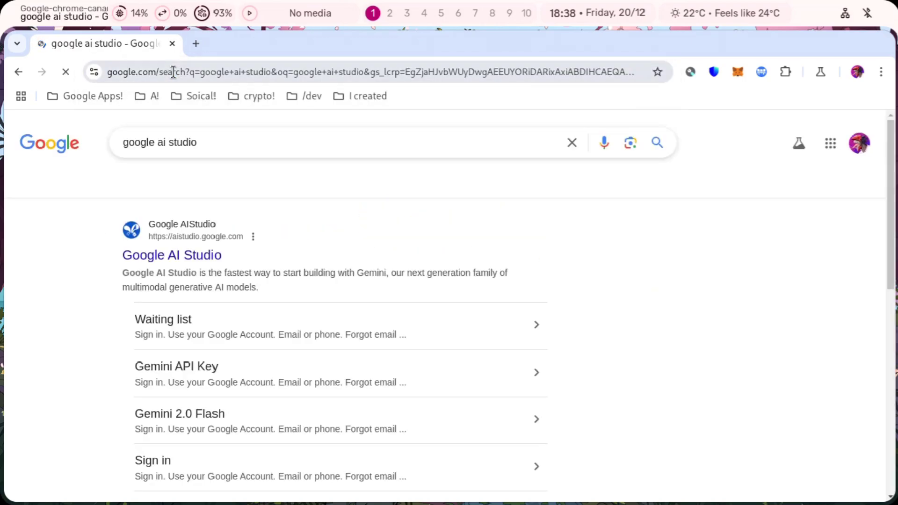
- Open Google AI Studio and create an API key in the Generative Language Client project
{"action": "left_click", "coordinate": [160, 258]}
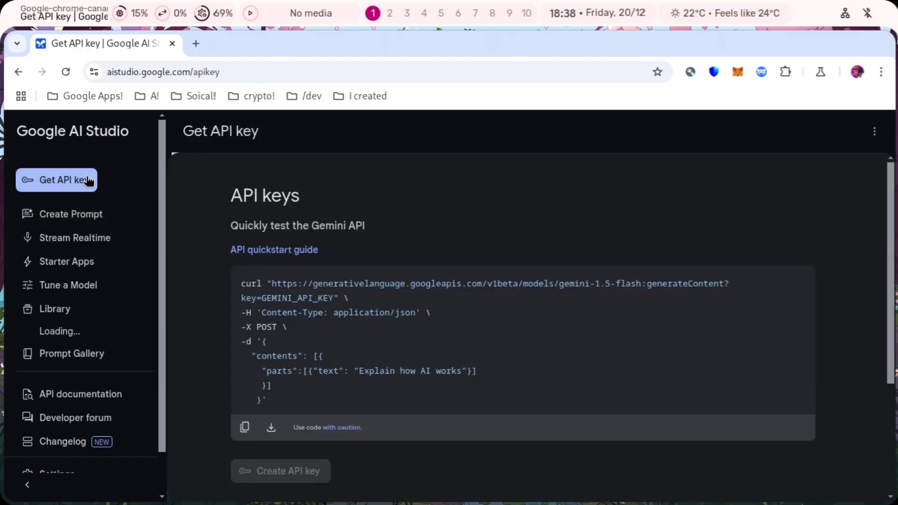
{"action": "scroll", "coordinate": [370, 272], "scroll_direction": "down", "scroll_amount": 3}
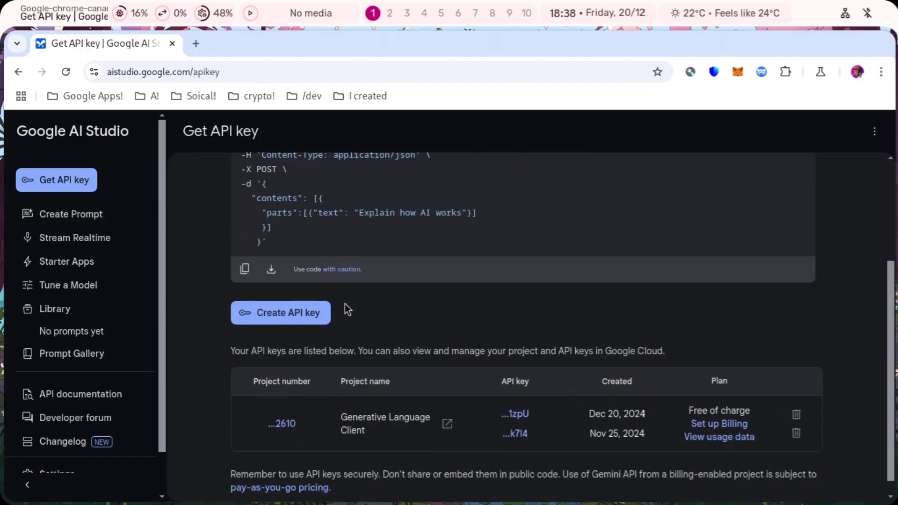
{"action": "left_click", "coordinate": [295, 313]}
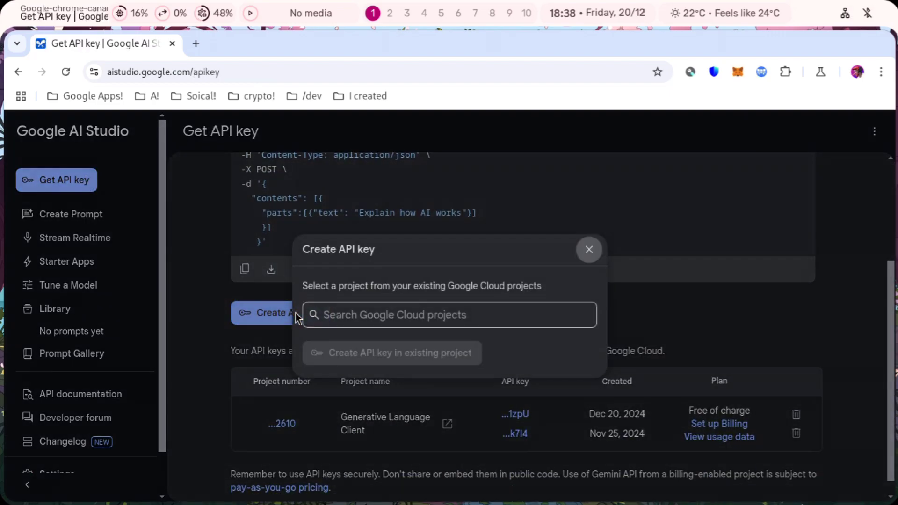
{"action": "left_click", "coordinate": [398, 314]}
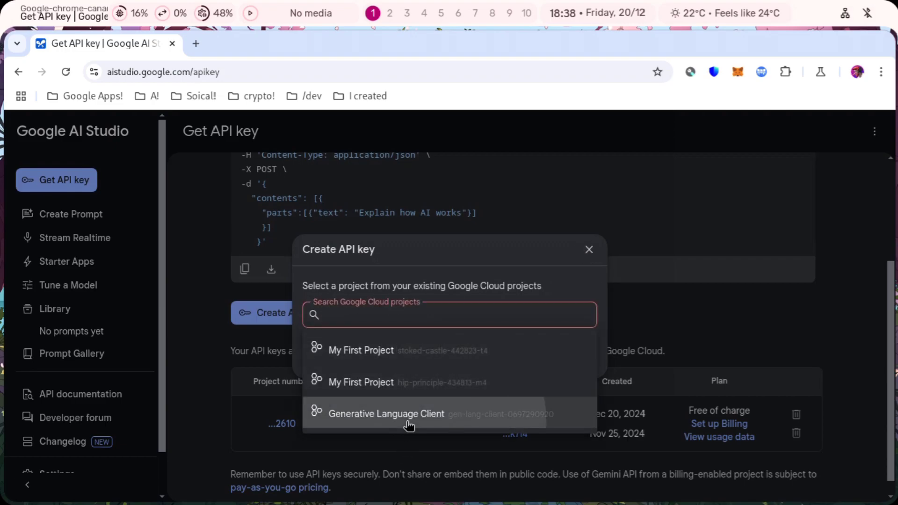
{"action": "left_click", "coordinate": [409, 421]}
{"action": "left_click", "coordinate": [393, 353]}
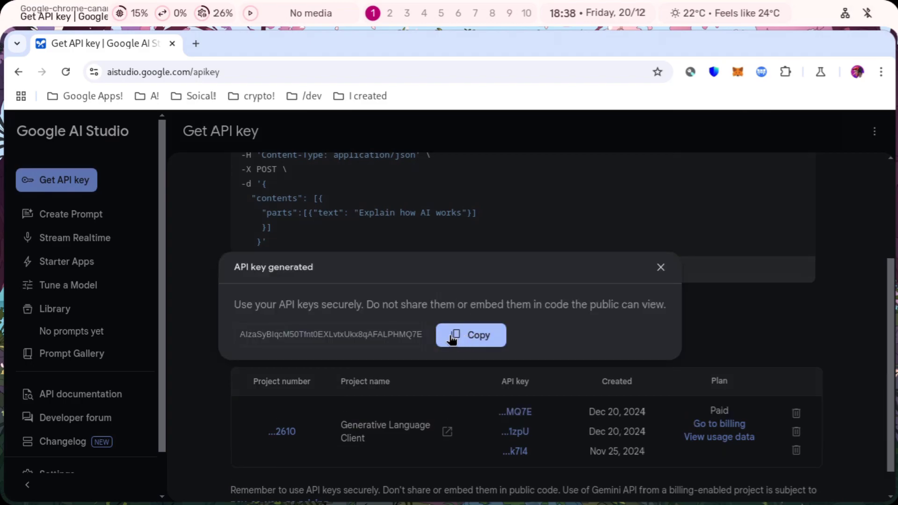
- Copy the new API key and bring up the Gemini assistant sidebar
{"action": "left_click", "coordinate": [470, 334]}
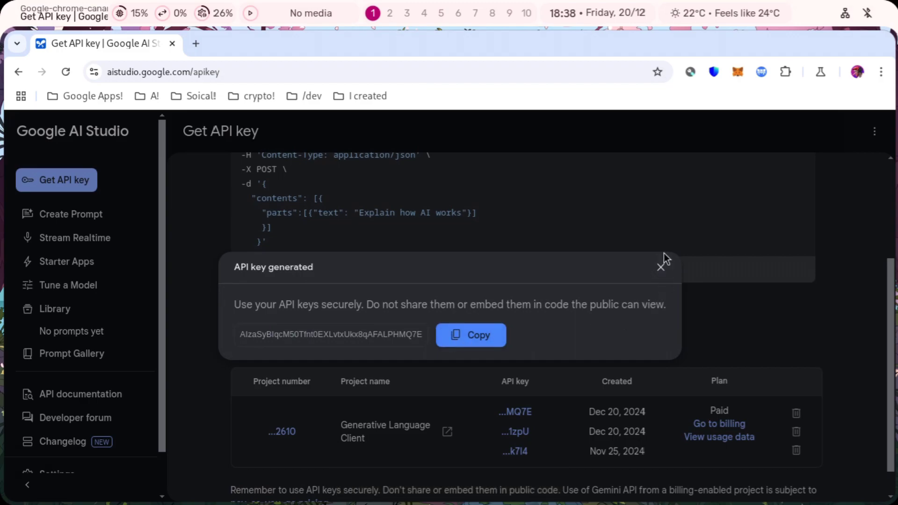
{"action": "left_click", "coordinate": [662, 267]}
{"action": "key", "text": "super+a"}
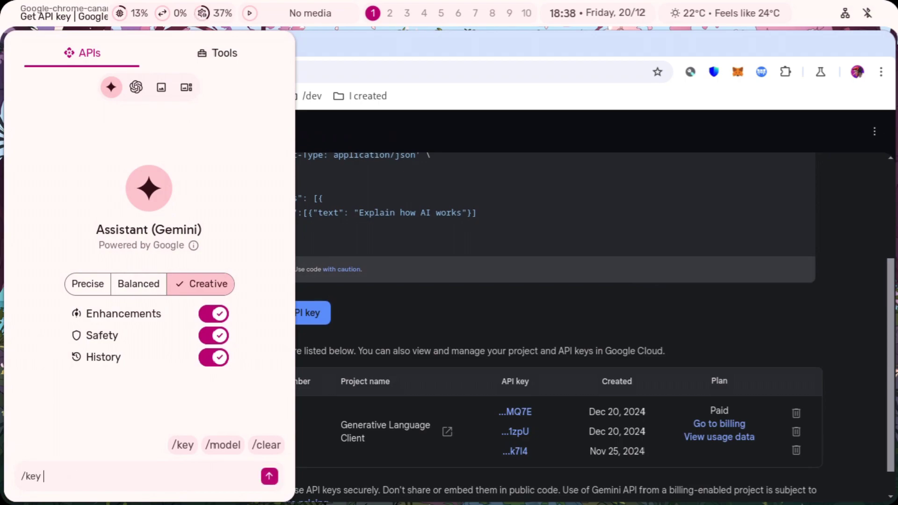
- Save the pasted API key with /key, then send Gemini 'hello gemini'
{"action": "key", "text": "ctrl+v"}
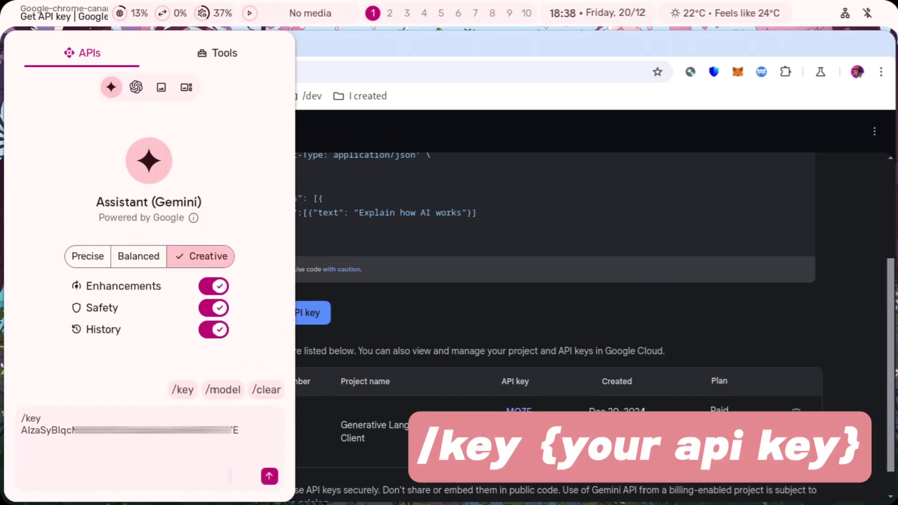
{"action": "type", "text": "hello gemin"}
{"action": "key", "text": "Return"}
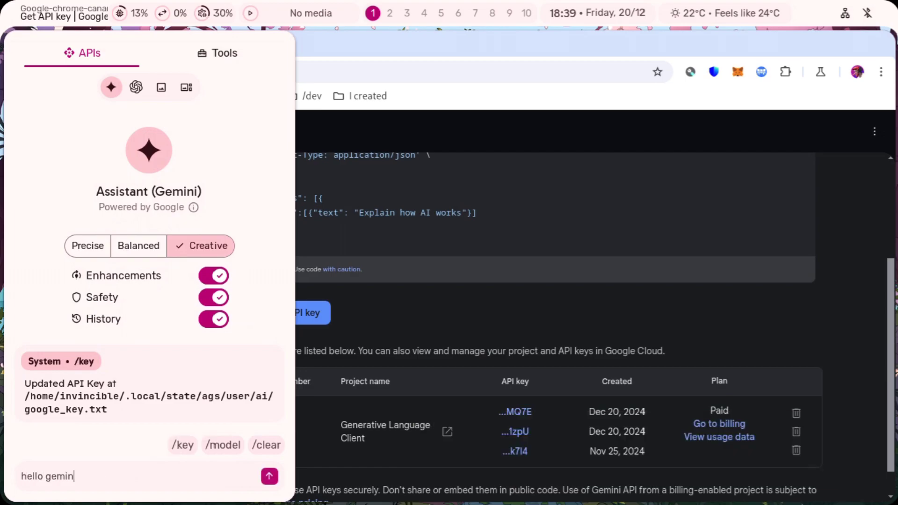
{"action": "type", "text": "i"}
{"action": "key", "text": "Return"}
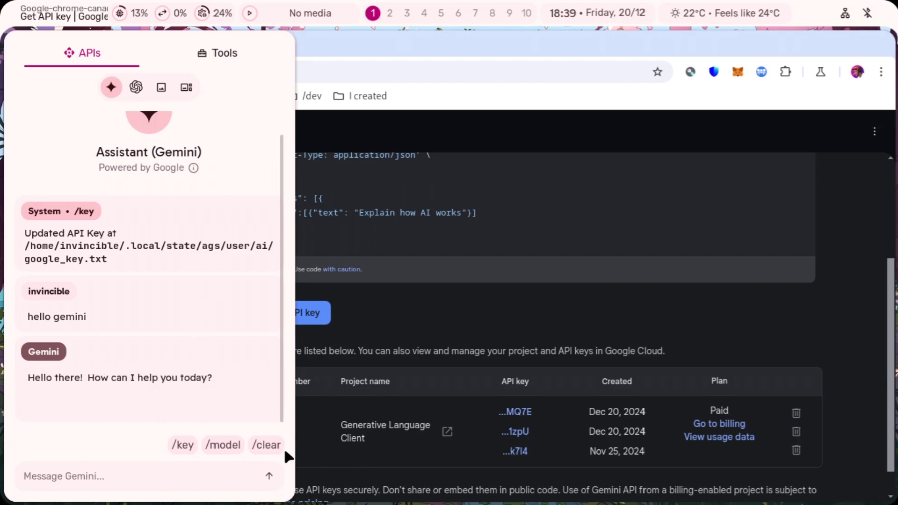
- Clear the chat and send Gemini 'tell me a joke' followed by 'haha'
{"action": "left_click", "coordinate": [267, 445]}
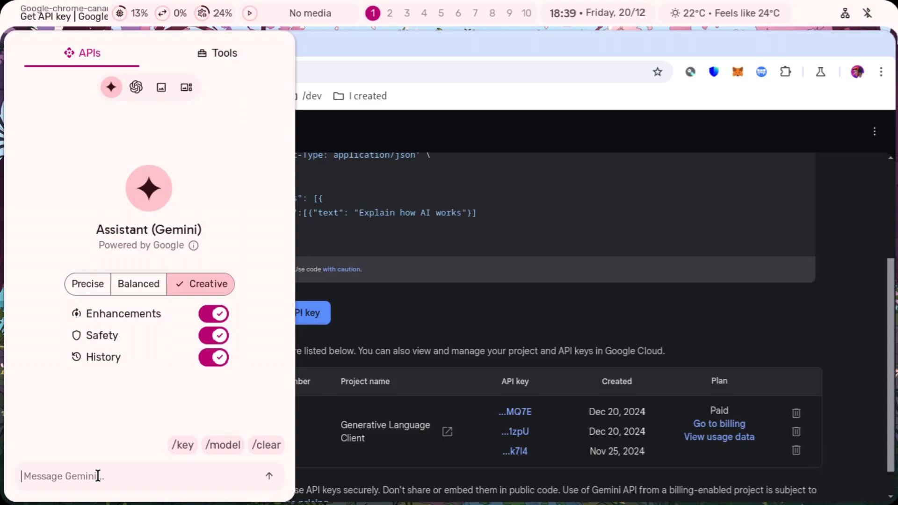
{"action": "type", "text": "tell me a"}
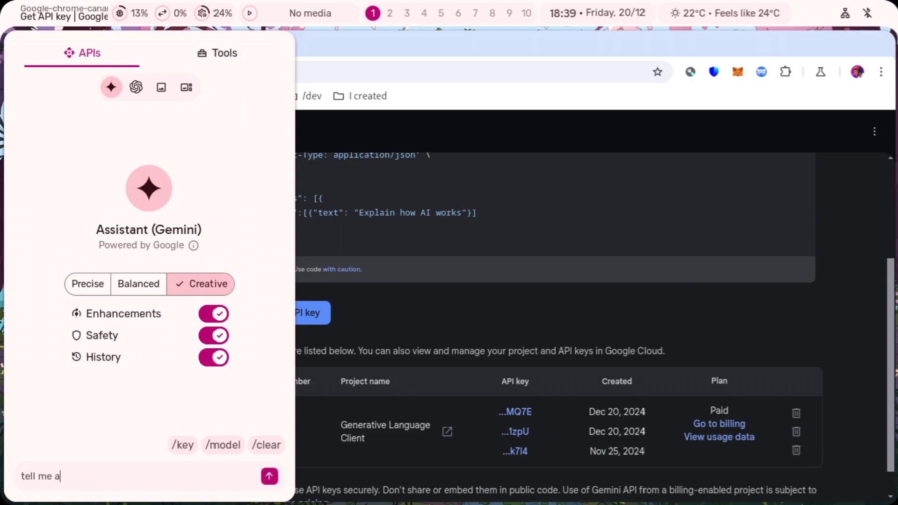
{"action": "type", "text": "ke"}
{"action": "key", "text": "Return"}
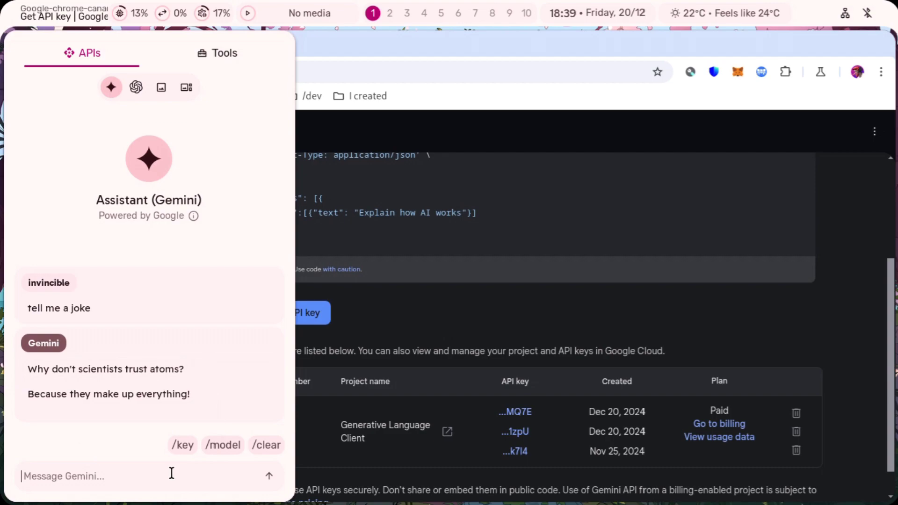
{"action": "type", "text": "haha"}
{"action": "key", "text": "Return"}
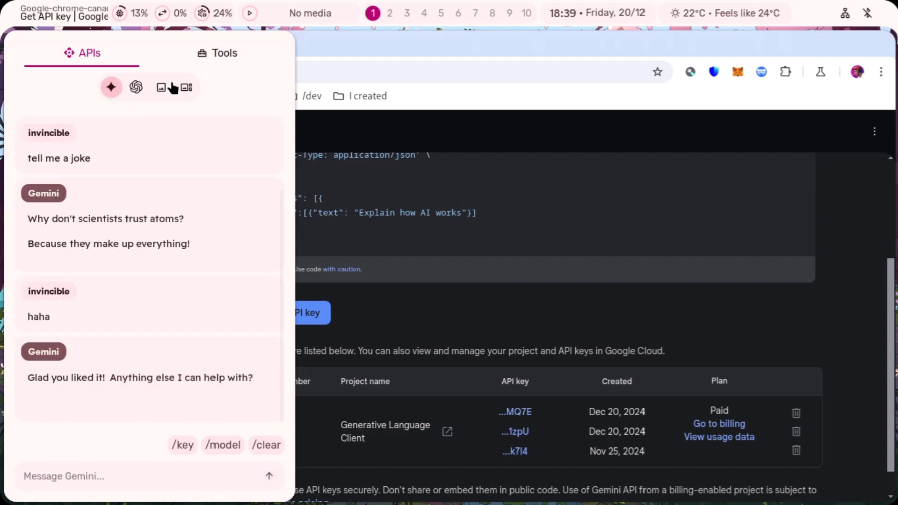
- Switch from OpenAI to the Waifus service and request waifu, then uniform, images
{"action": "left_click", "coordinate": [136, 87]}
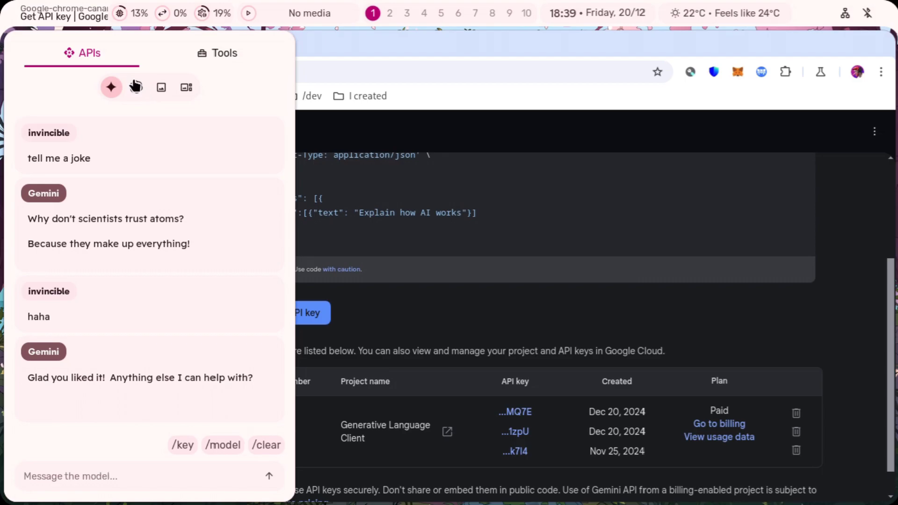
{"action": "left_click", "coordinate": [160, 87]}
{"action": "left_click", "coordinate": [34, 445]}
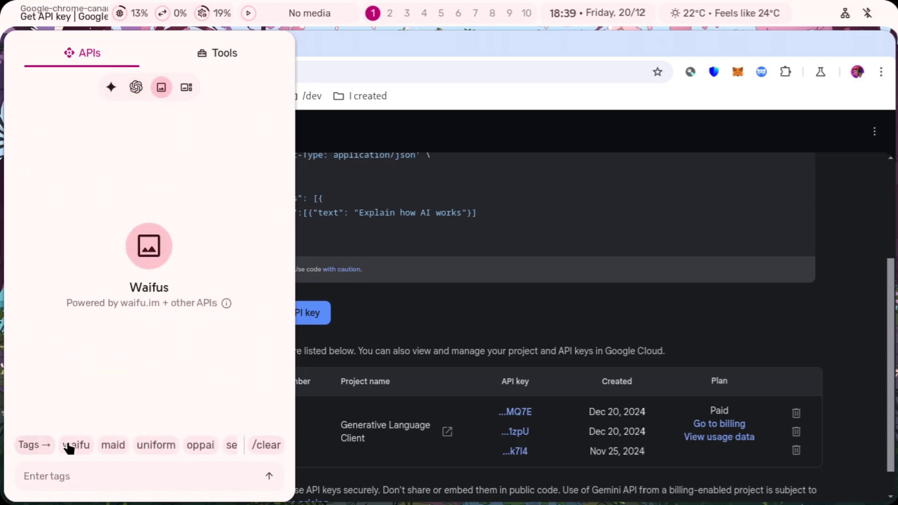
{"action": "left_click", "coordinate": [76, 445]}
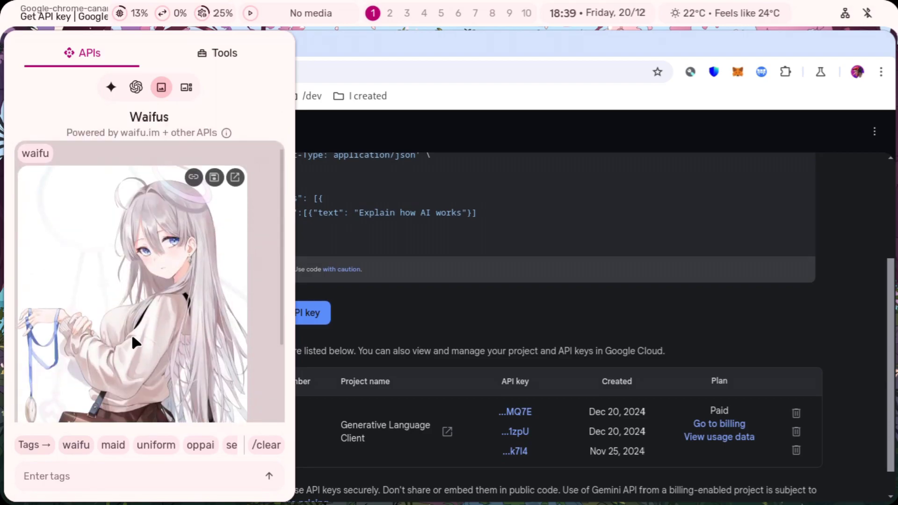
{"action": "scroll", "coordinate": [157, 244], "scroll_direction": "up", "scroll_amount": 3}
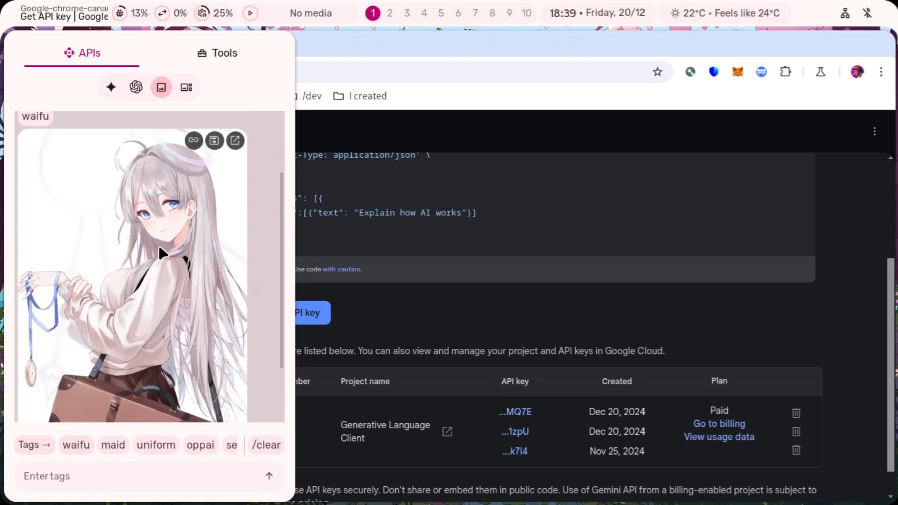
{"action": "left_click", "coordinate": [155, 444]}
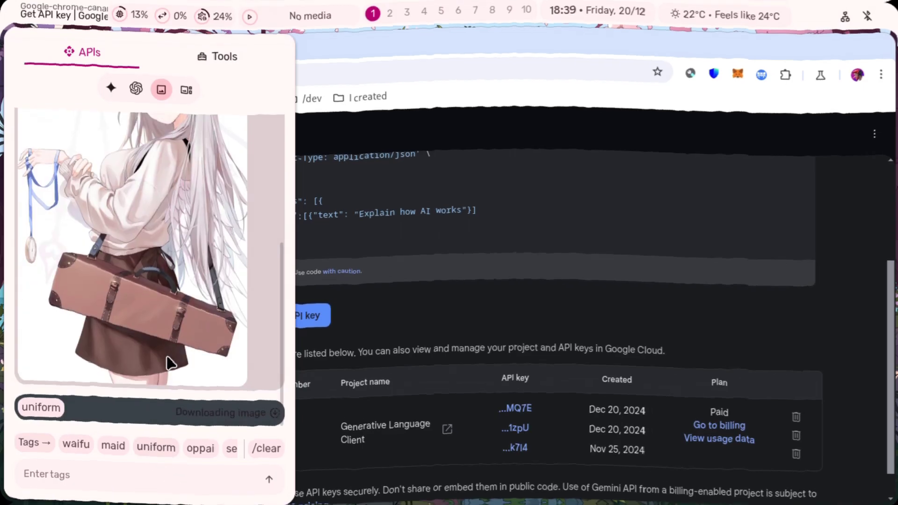